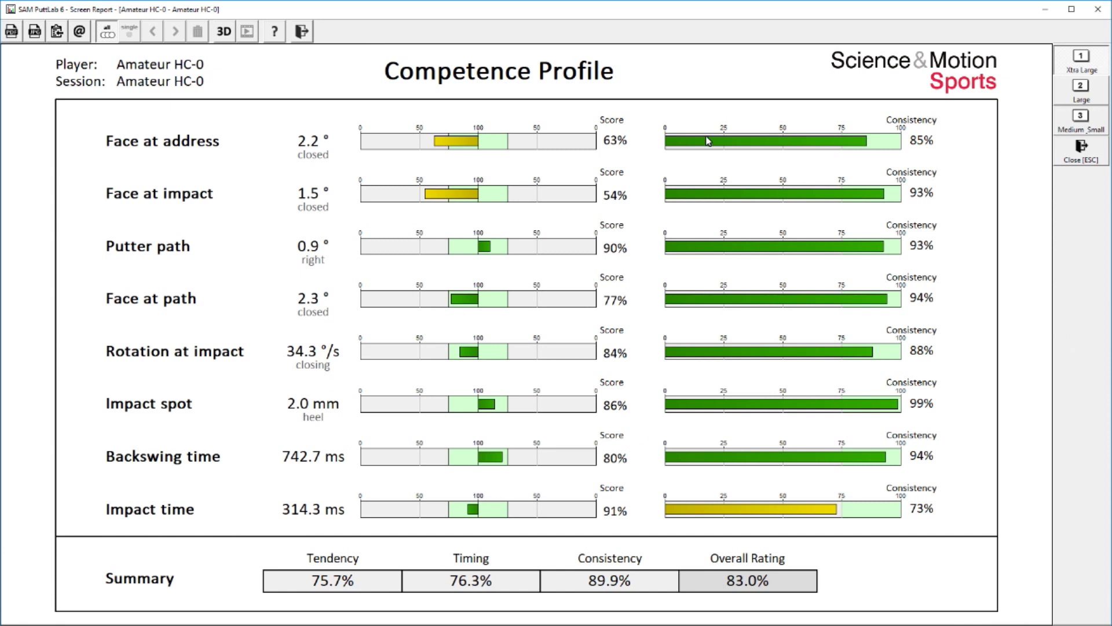
View the Amateur HC-0 report's Large and Medium & Small pages, then close it
{"action": "left_click", "coordinate": [1090, 102]}
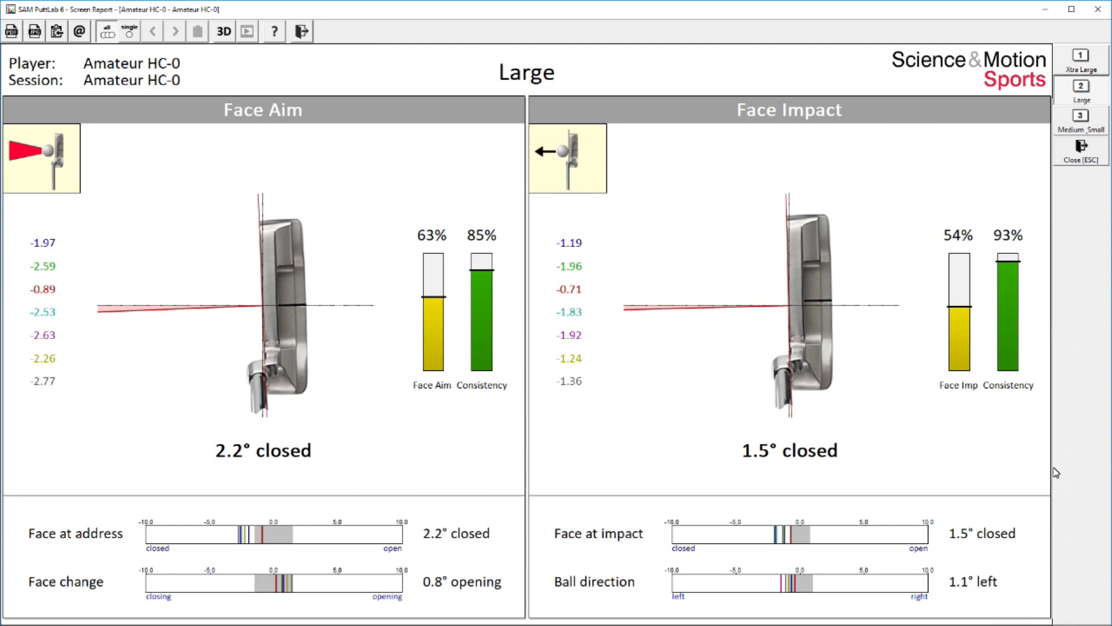
{"action": "left_click", "coordinate": [1090, 122]}
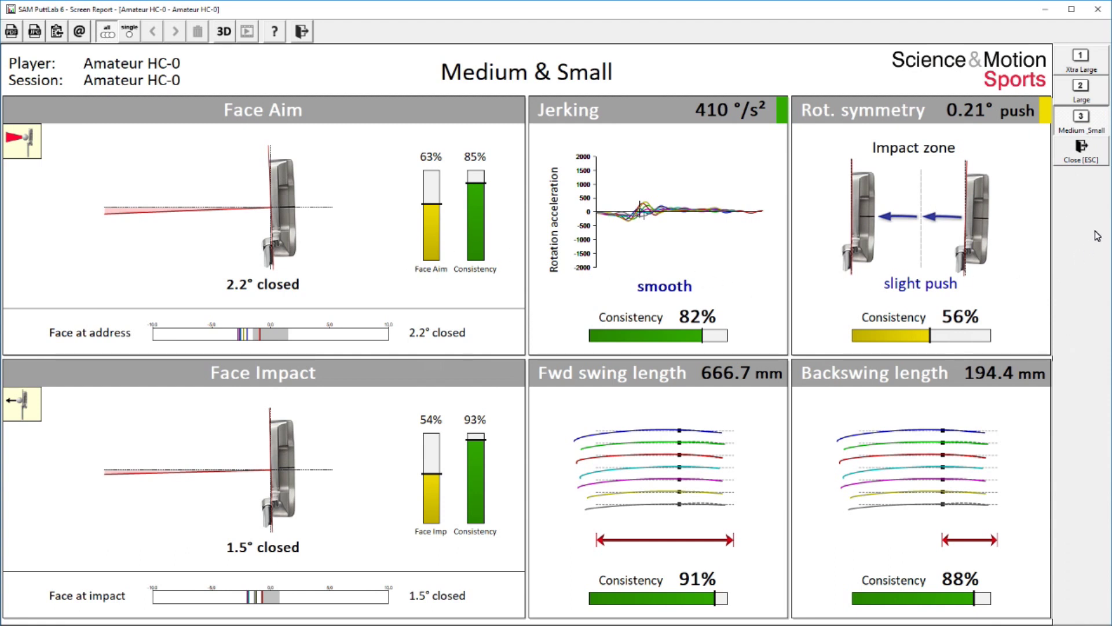
{"action": "left_click", "coordinate": [1082, 150]}
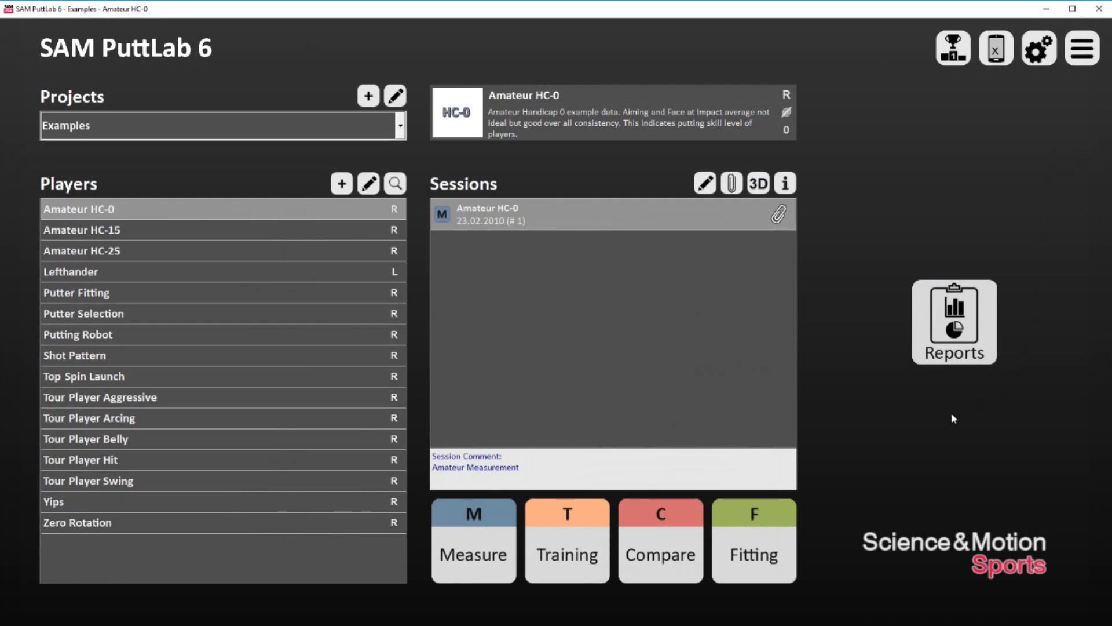
Open Manage Reports and browse the Extended, Standard, The Mike and Basic templates
{"action": "left_click", "coordinate": [975, 343]}
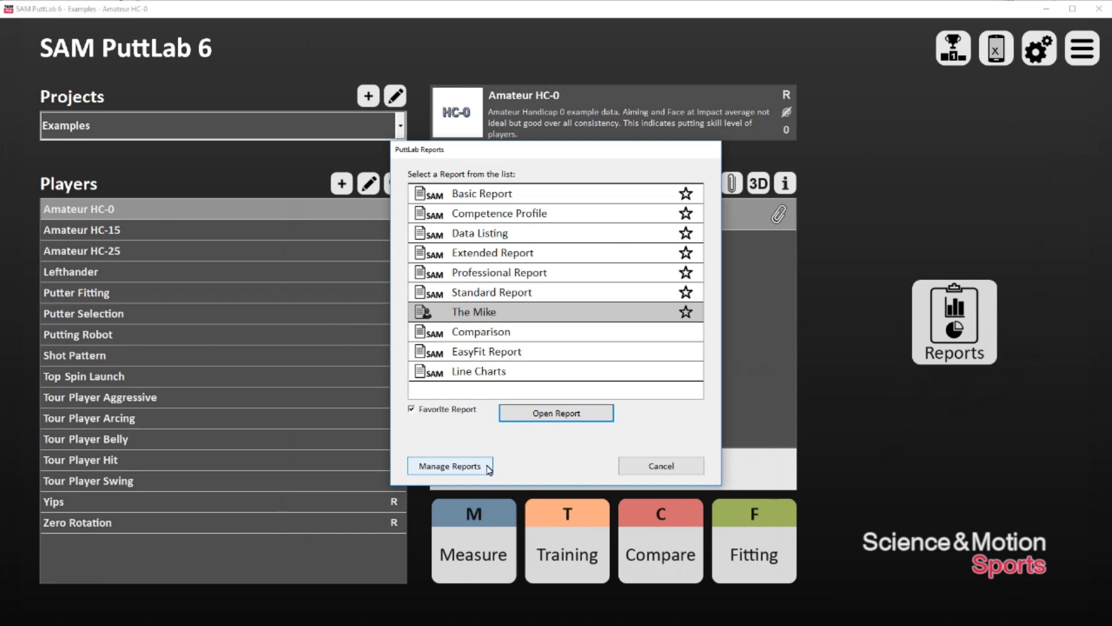
{"action": "left_click", "coordinate": [488, 469]}
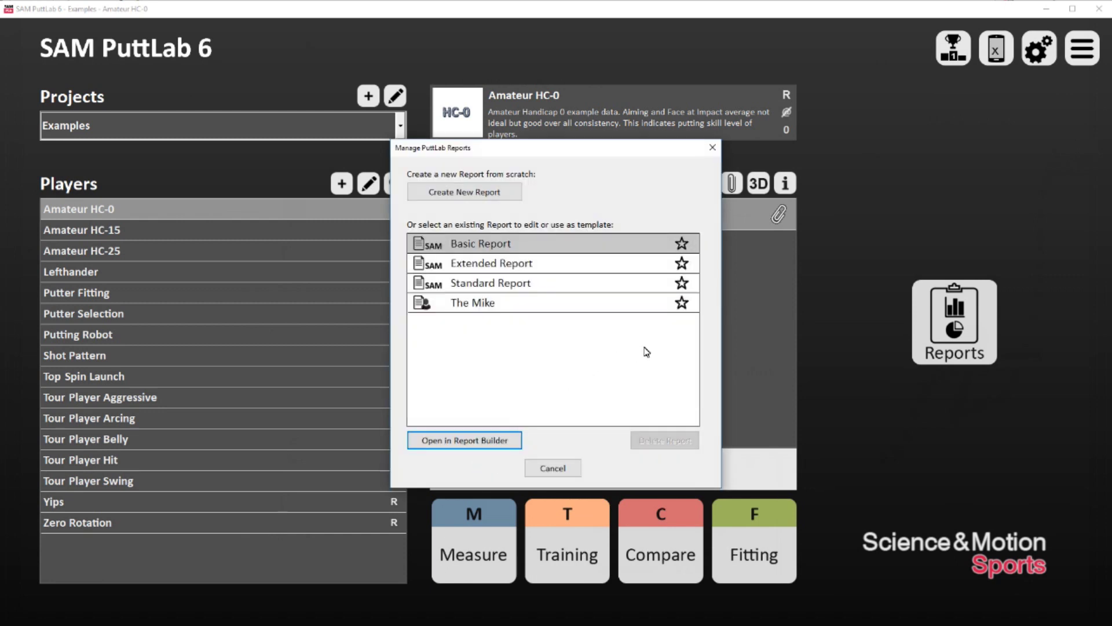
{"action": "left_click", "coordinate": [639, 264]}
{"action": "left_click", "coordinate": [629, 284]}
{"action": "left_click", "coordinate": [626, 304]}
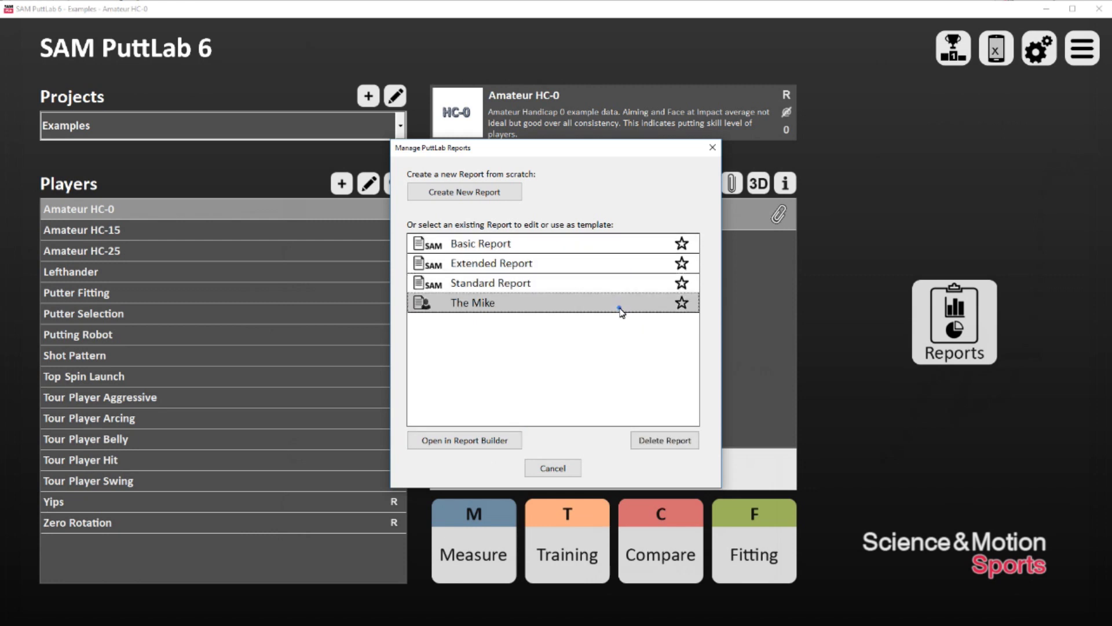
{"action": "left_click", "coordinate": [620, 249]}
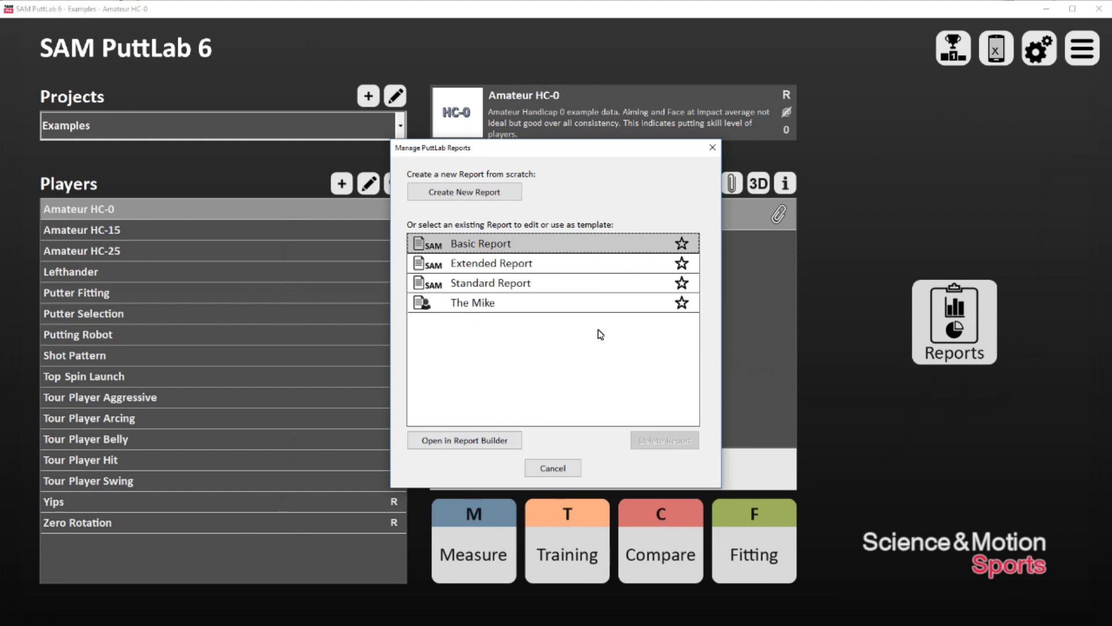
Create a new report and choose the M|S S layout: two medium, four small tiles
{"action": "left_click", "coordinate": [509, 199]}
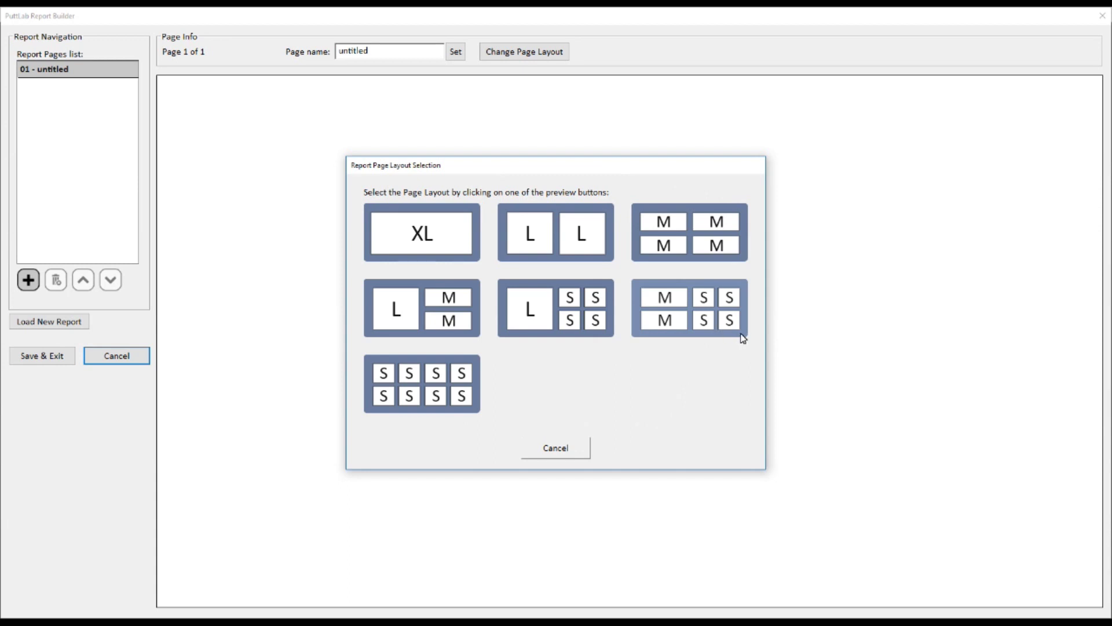
{"action": "left_click", "coordinate": [740, 335]}
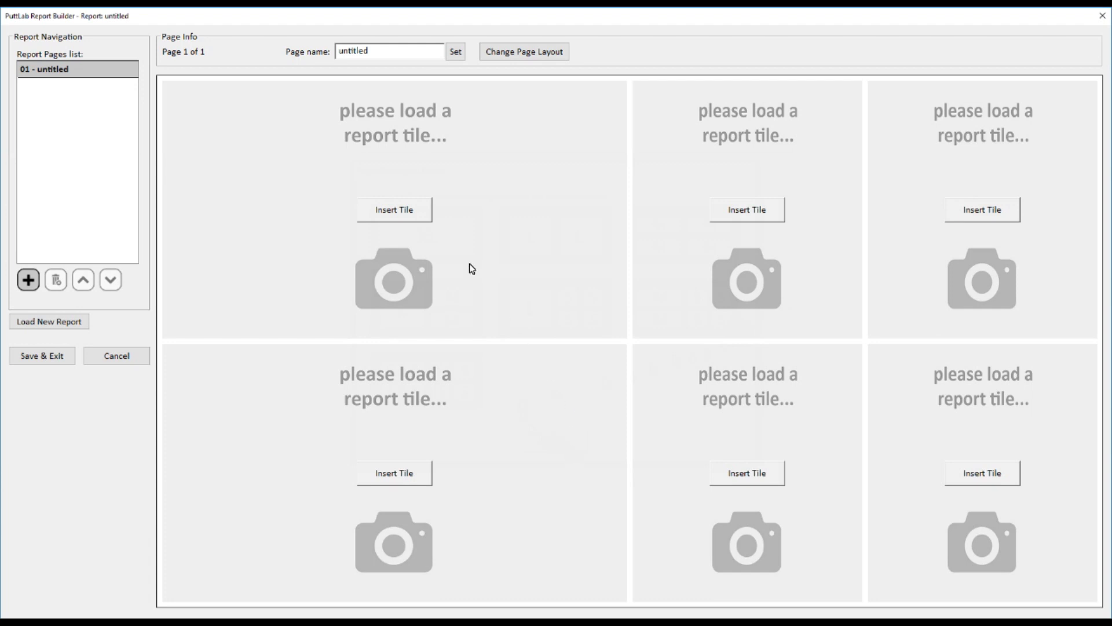
Put Face Aim in the top-left medium tile and Backswing Rhythm in the lower-left one
{"action": "left_click", "coordinate": [376, 210]}
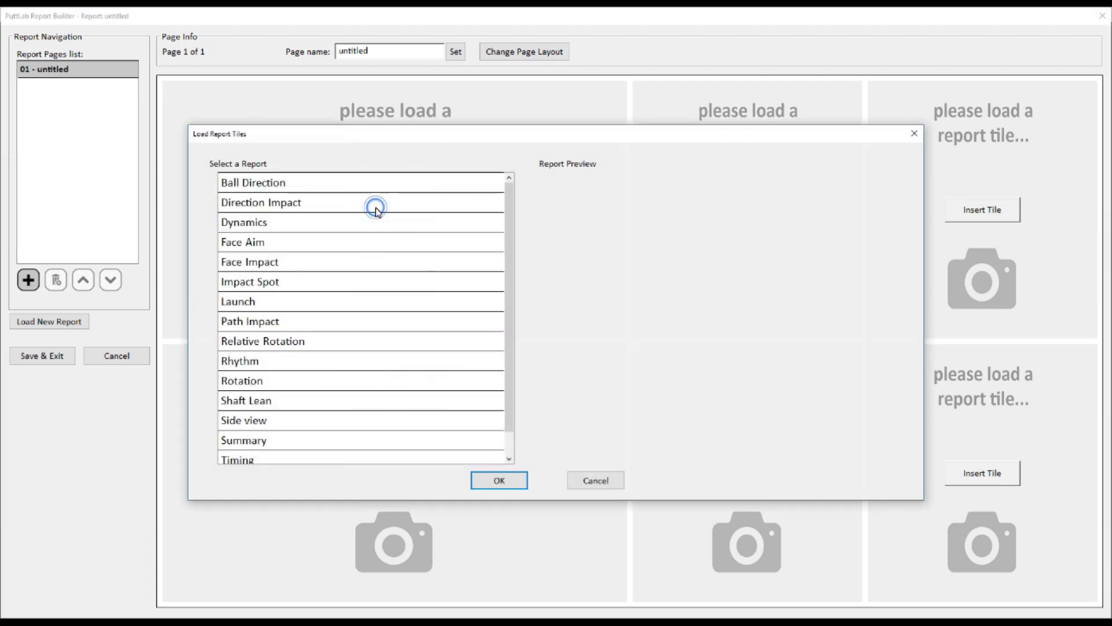
{"action": "left_click", "coordinate": [423, 241]}
{"action": "left_click", "coordinate": [423, 296]}
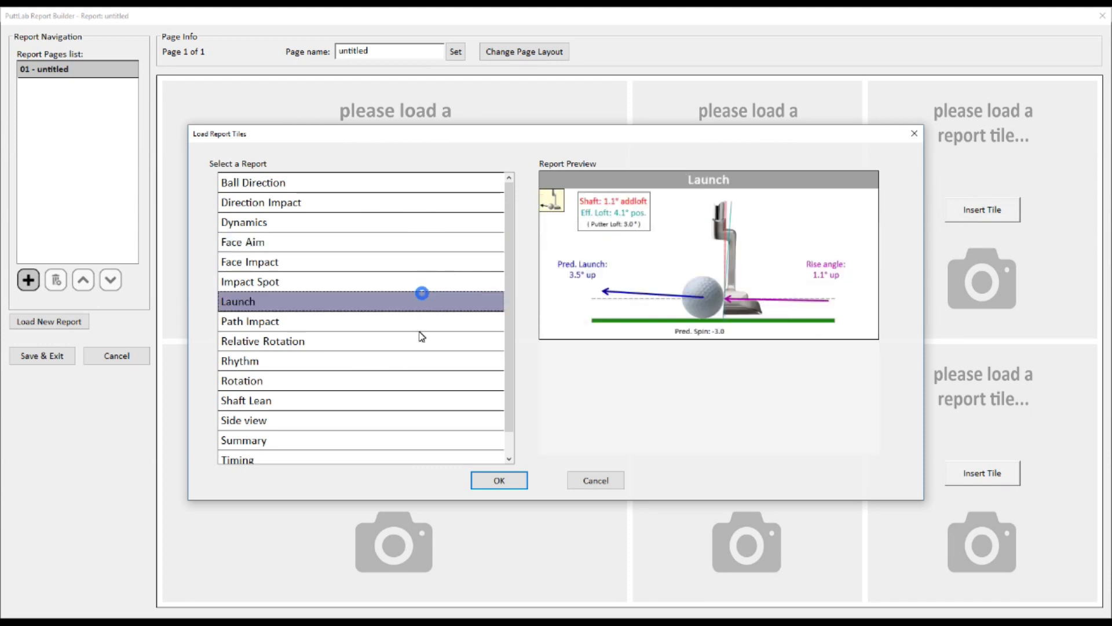
{"action": "left_click", "coordinate": [420, 349]}
{"action": "left_click", "coordinate": [425, 398]}
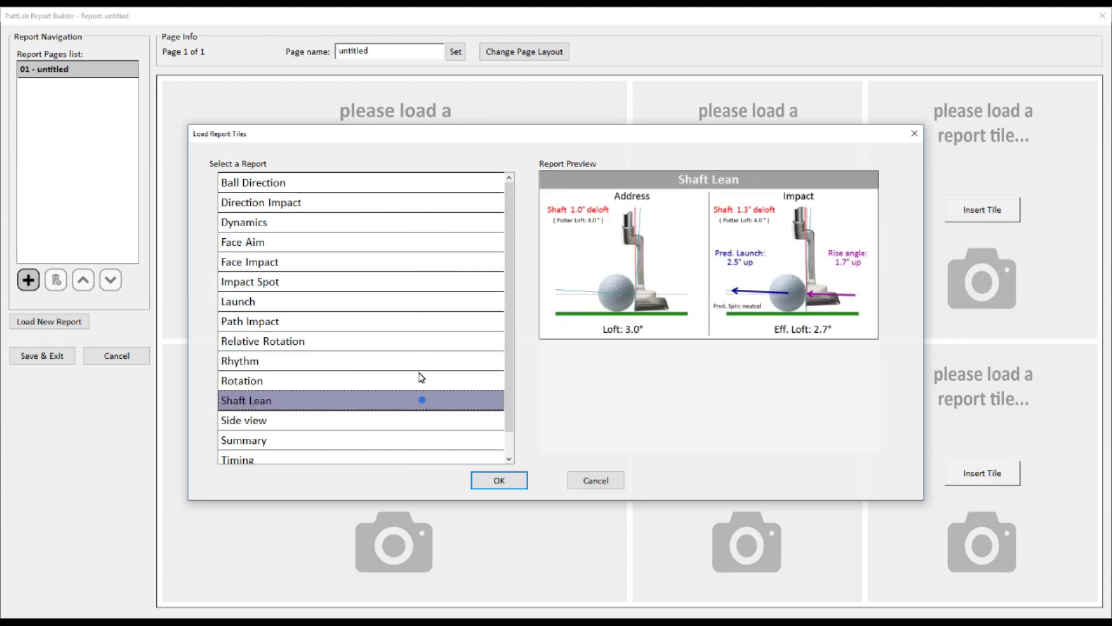
{"action": "left_click", "coordinate": [375, 241]}
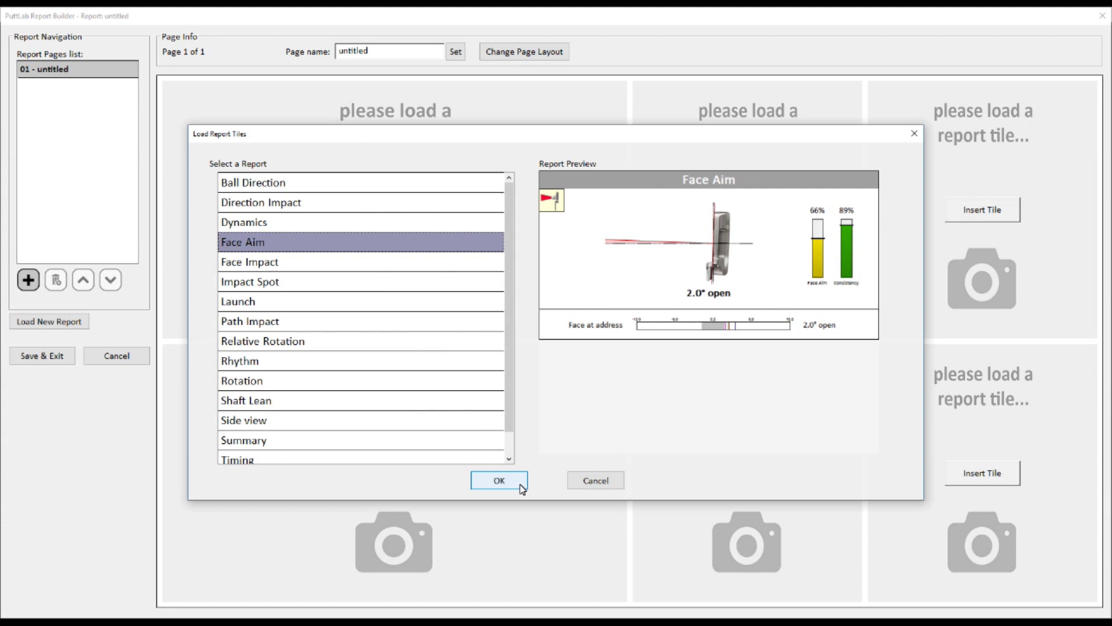
{"action": "left_click", "coordinate": [499, 480]}
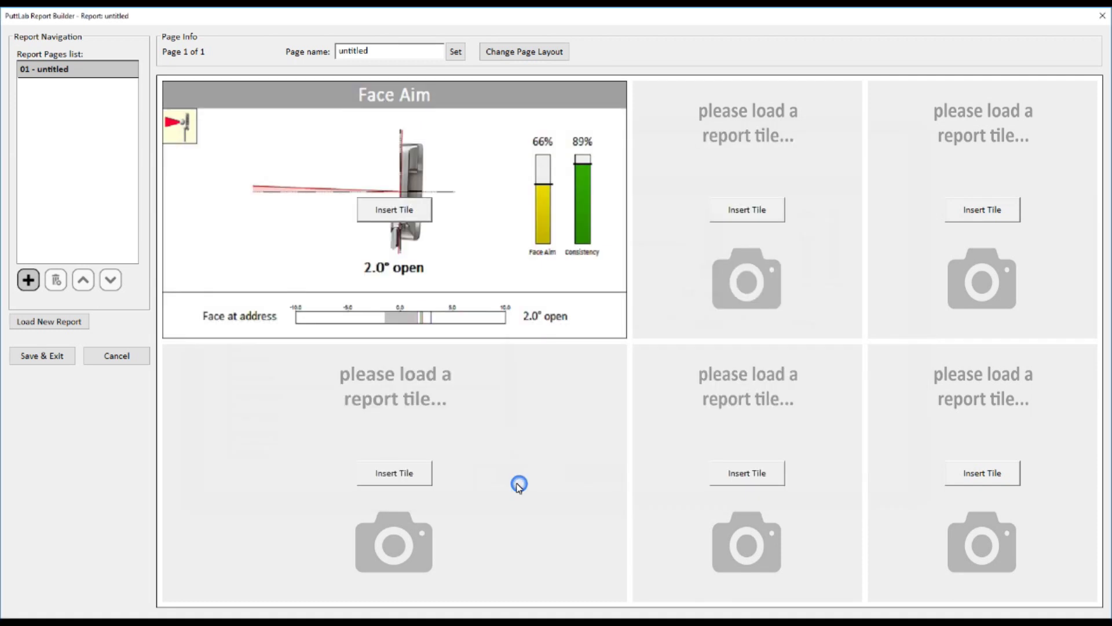
{"action": "left_click", "coordinate": [397, 475]}
{"action": "scroll", "coordinate": [352, 441], "scroll_direction": "down", "scroll_amount": 1}
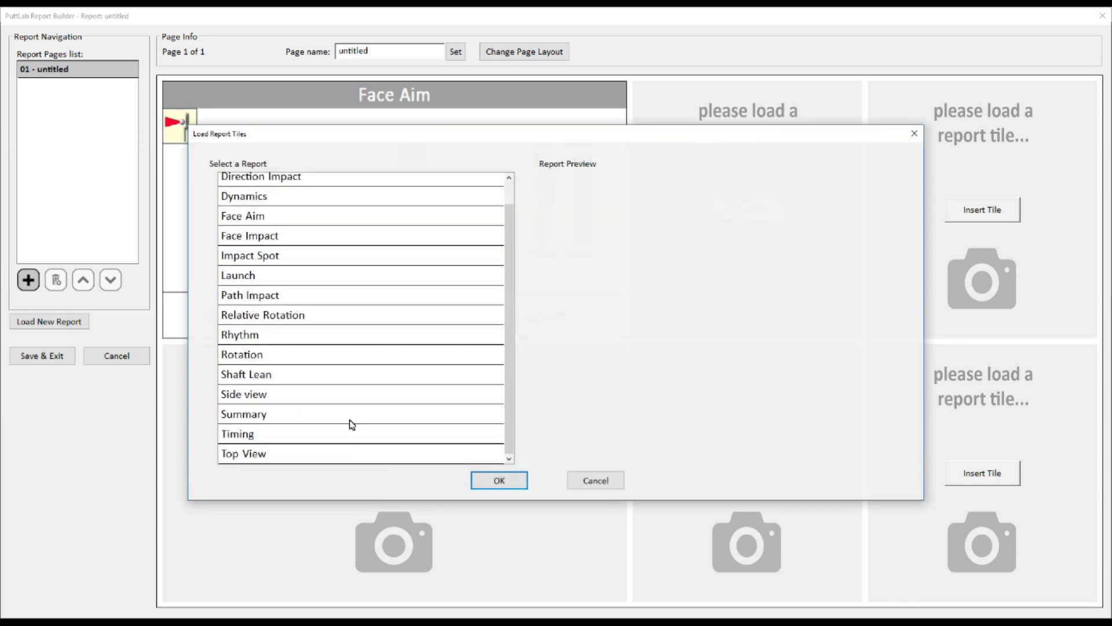
{"action": "double_click", "coordinate": [281, 336]}
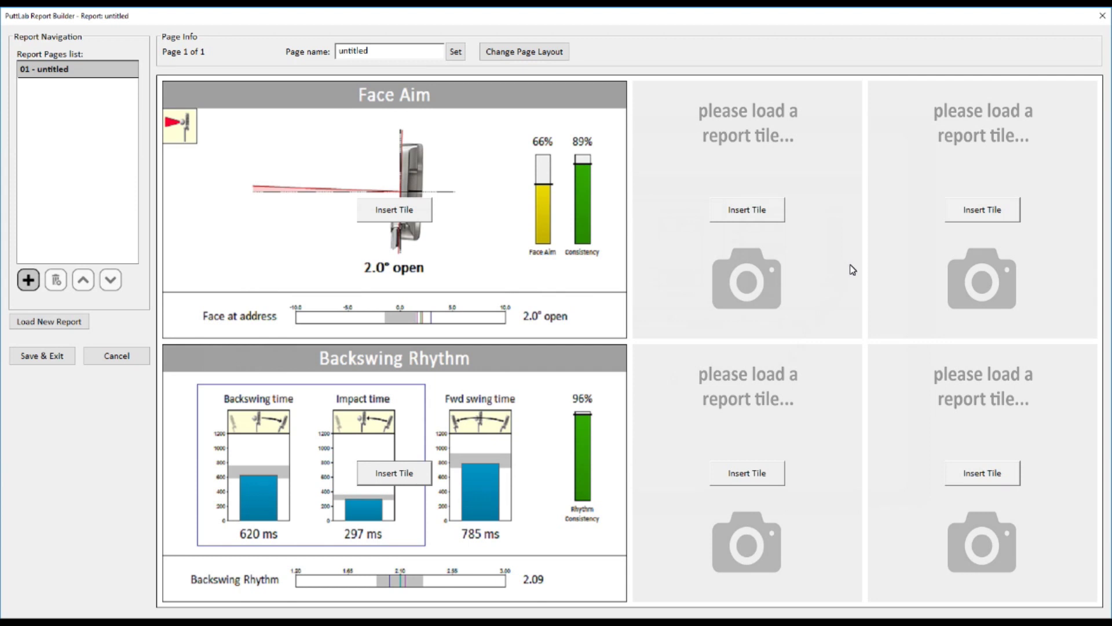
Fill the upper small tiles with Face Impact and Path Direction
{"action": "left_click", "coordinate": [762, 211]}
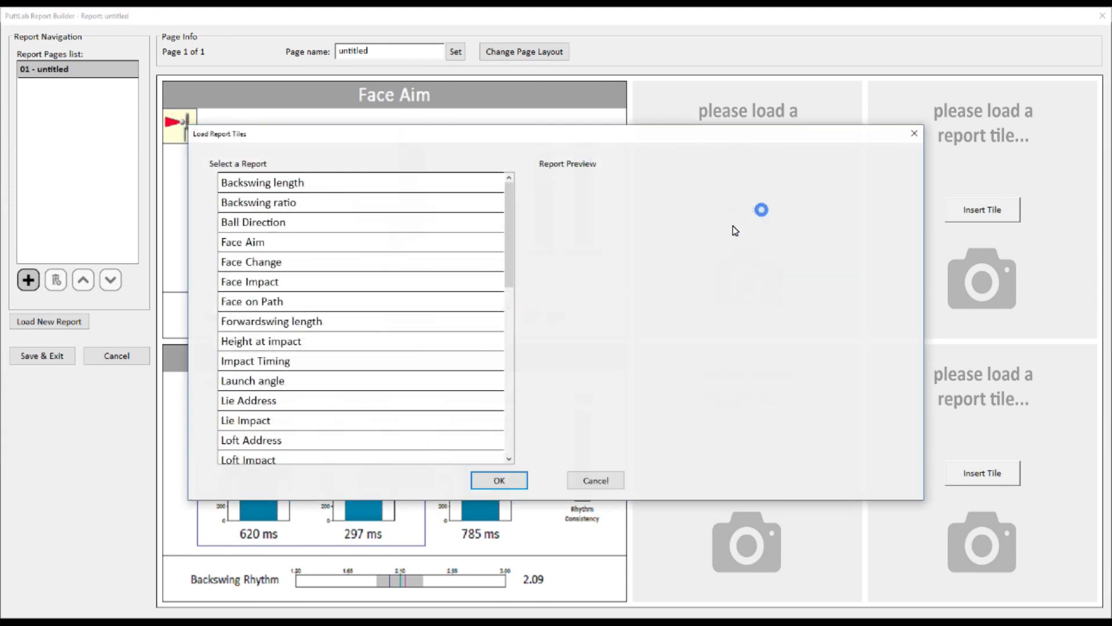
{"action": "left_click", "coordinate": [346, 282]}
{"action": "double_click", "coordinate": [346, 283]}
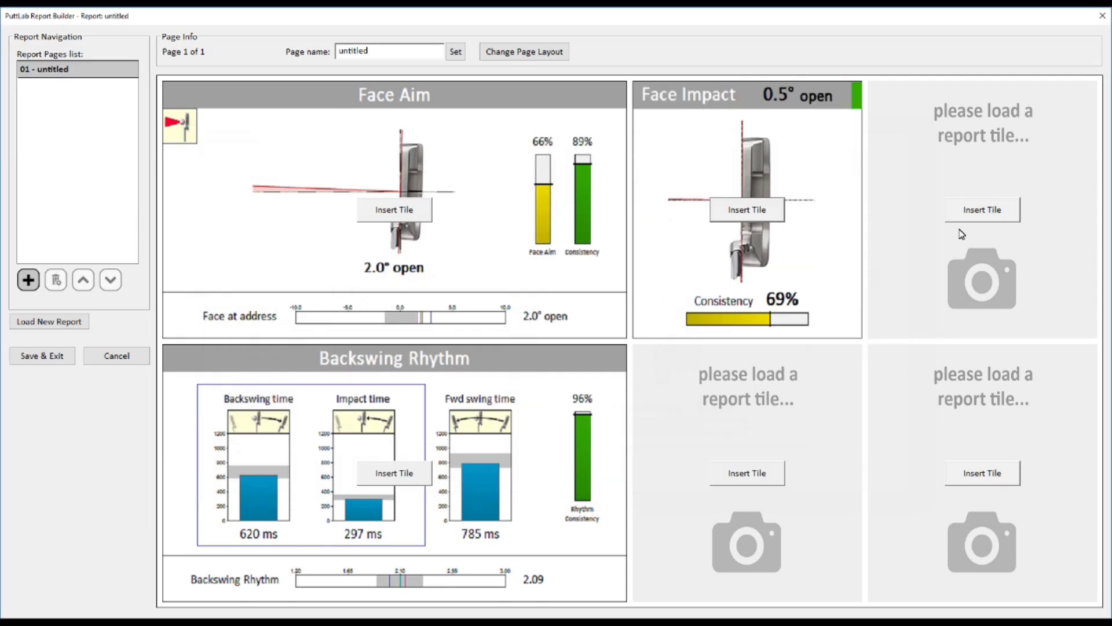
{"action": "left_click", "coordinate": [969, 213]}
{"action": "scroll", "coordinate": [367, 345], "scroll_direction": "down", "scroll_amount": 3}
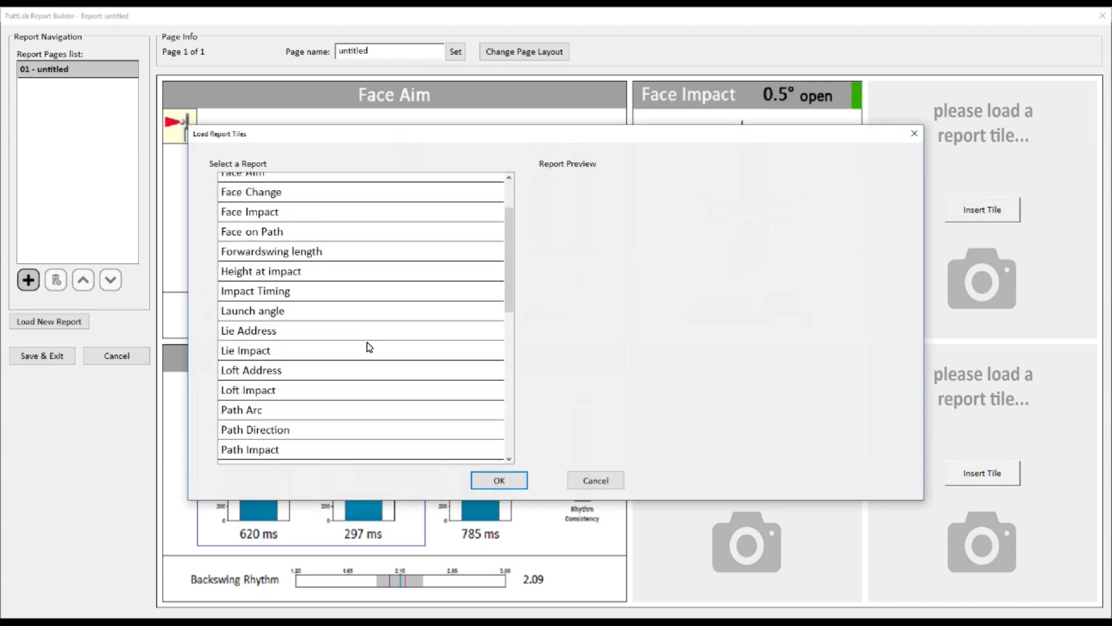
{"action": "scroll", "coordinate": [370, 345], "scroll_direction": "down", "scroll_amount": 1}
{"action": "double_click", "coordinate": [305, 410]}
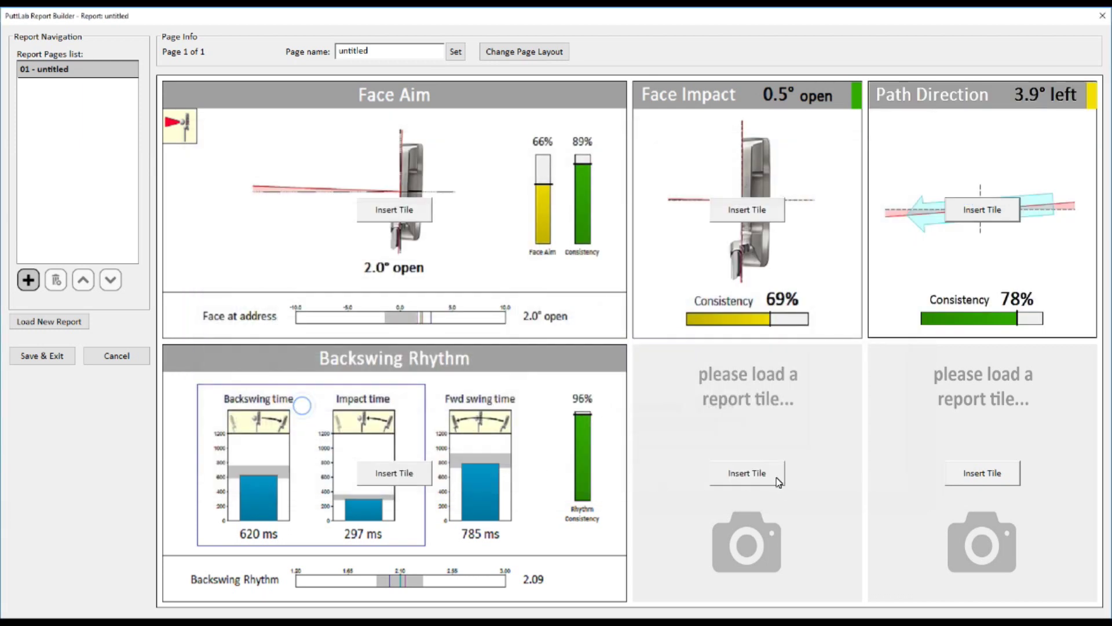
Fill the lower small tiles with Jerking and Rotation symmetry
{"action": "left_click", "coordinate": [775, 477]}
{"action": "scroll", "coordinate": [410, 398], "scroll_direction": "down", "scroll_amount": 2}
{"action": "scroll", "coordinate": [409, 397], "scroll_direction": "down", "scroll_amount": 4}
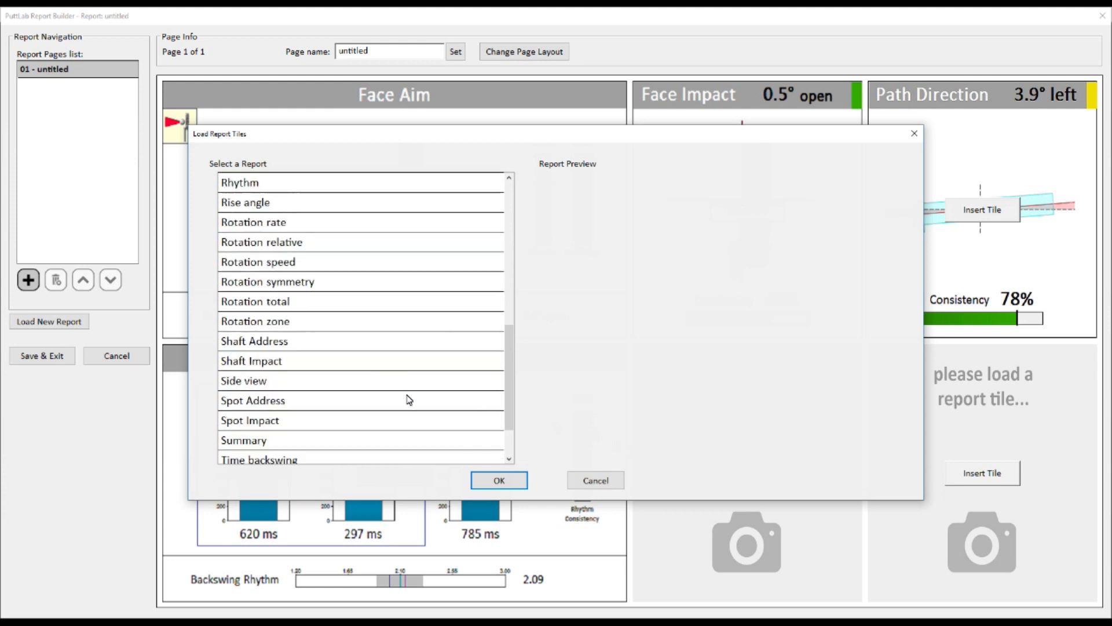
{"action": "scroll", "coordinate": [373, 452], "scroll_direction": "down", "scroll_amount": 1}
{"action": "left_click", "coordinate": [379, 453]}
{"action": "double_click", "coordinate": [379, 456]}
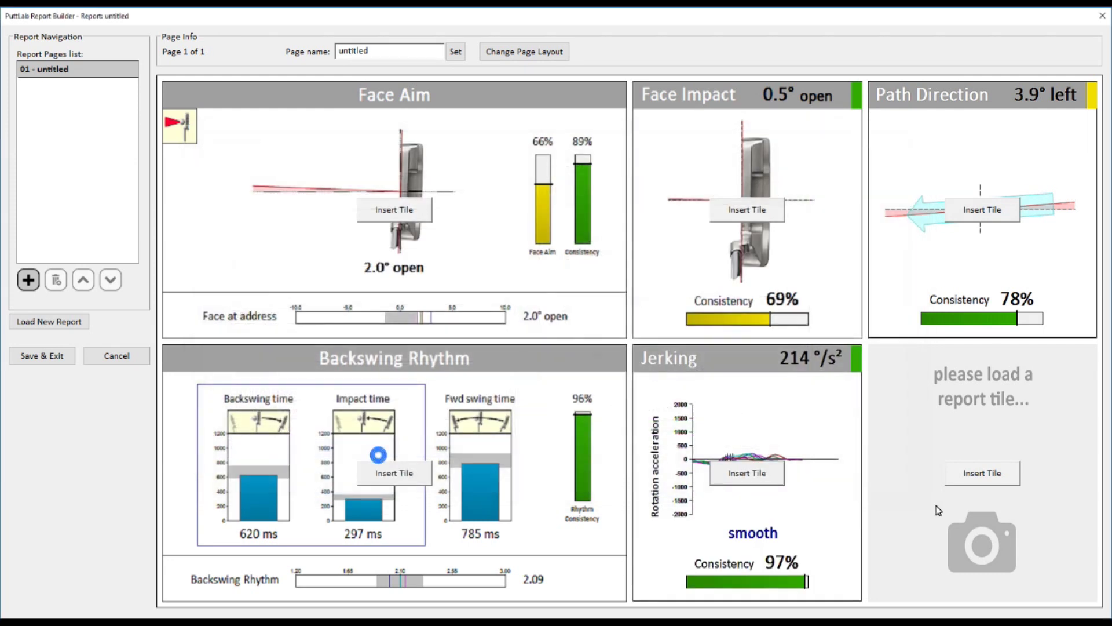
{"action": "left_click", "coordinate": [981, 473]}
{"action": "scroll", "coordinate": [331, 335], "scroll_direction": "down", "scroll_amount": 2}
{"action": "scroll", "coordinate": [356, 340], "scroll_direction": "down", "scroll_amount": 3}
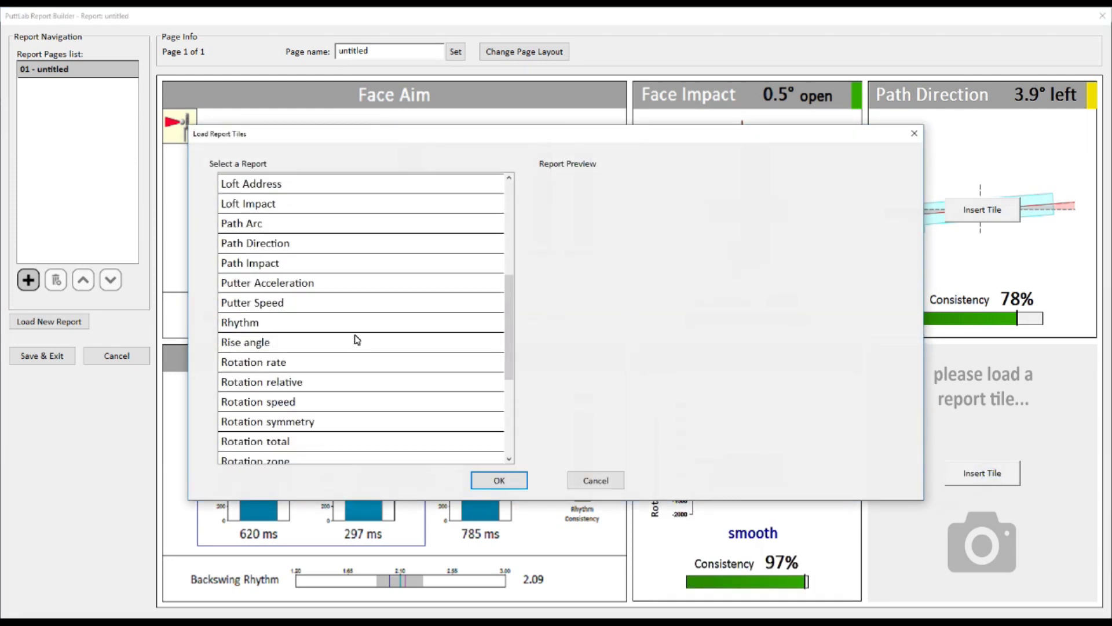
{"action": "scroll", "coordinate": [356, 361], "scroll_direction": "down", "scroll_amount": 1}
{"action": "double_click", "coordinate": [328, 379]}
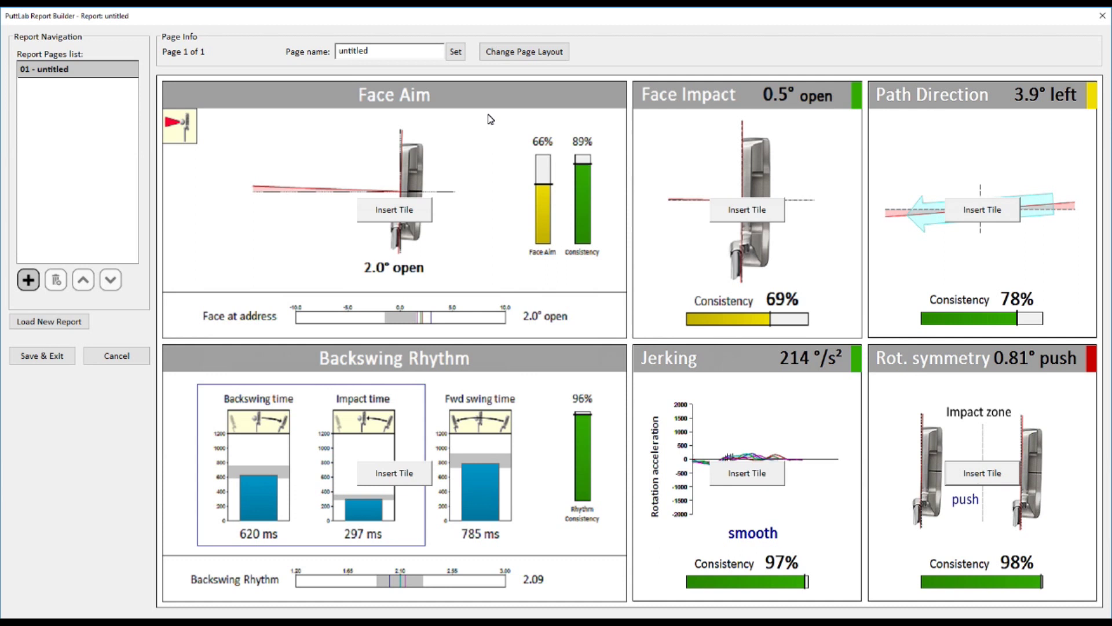
Replace the page name 'untitled' with 'Aiming' and apply it
{"action": "double_click", "coordinate": [380, 54]}
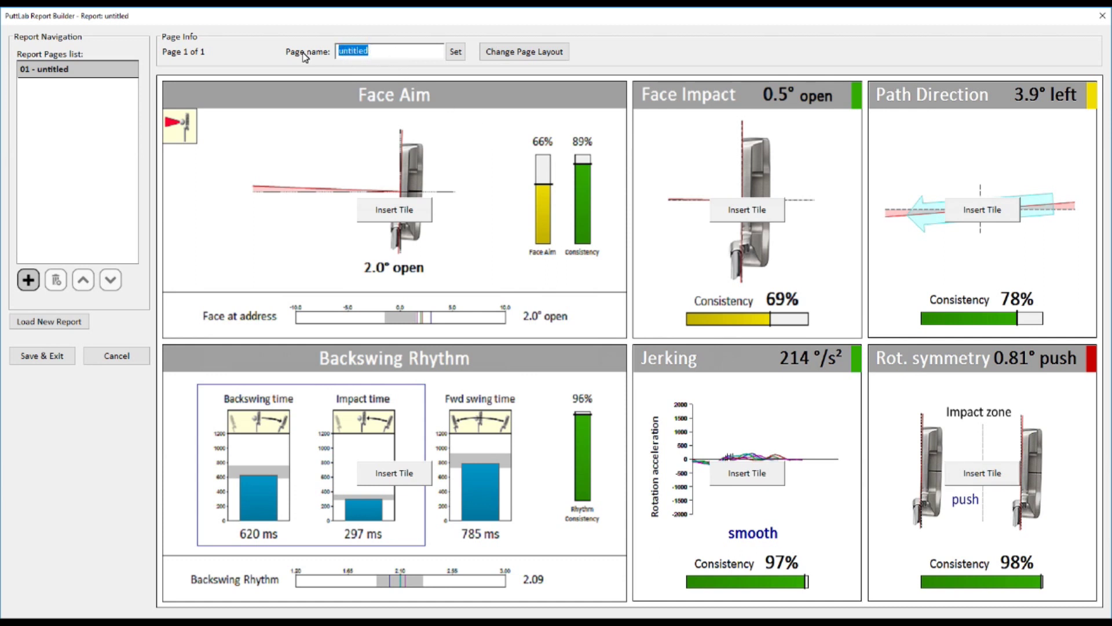
{"action": "type", "text": "Aiming"}
{"action": "left_click", "coordinate": [458, 53]}
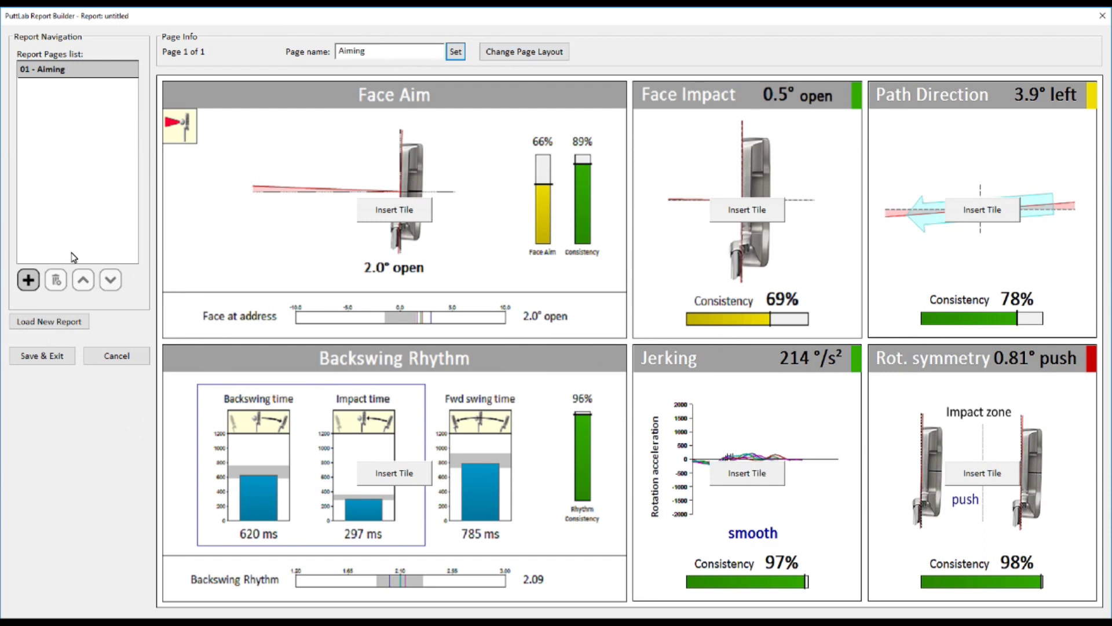
{"action": "left_click", "coordinate": [33, 281]}
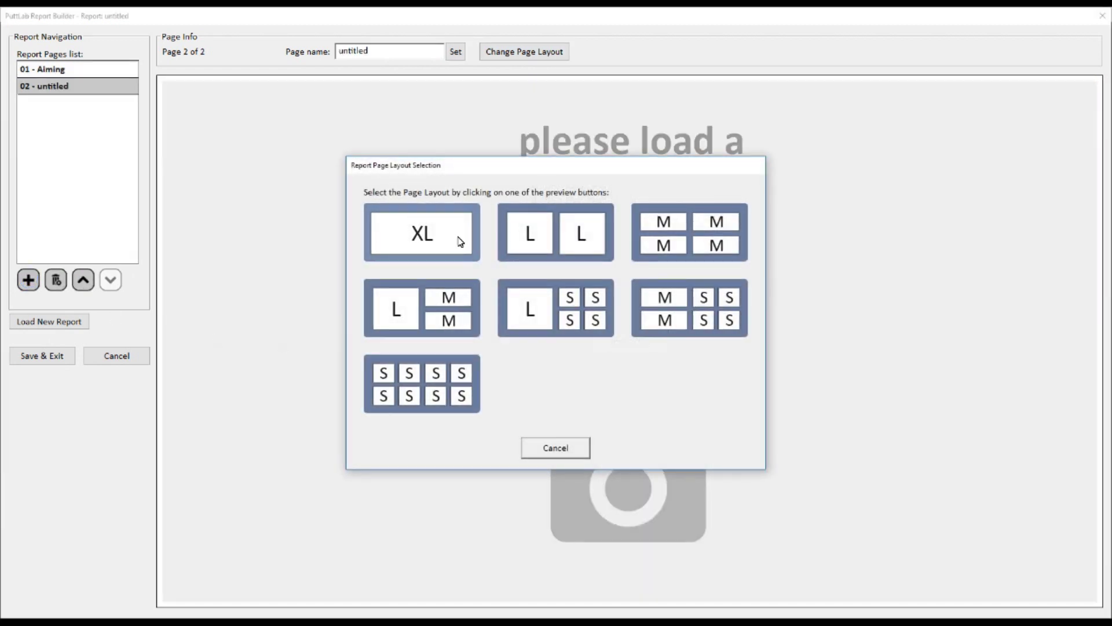
{"action": "left_click", "coordinate": [458, 237]}
{"action": "left_click", "coordinate": [617, 344]}
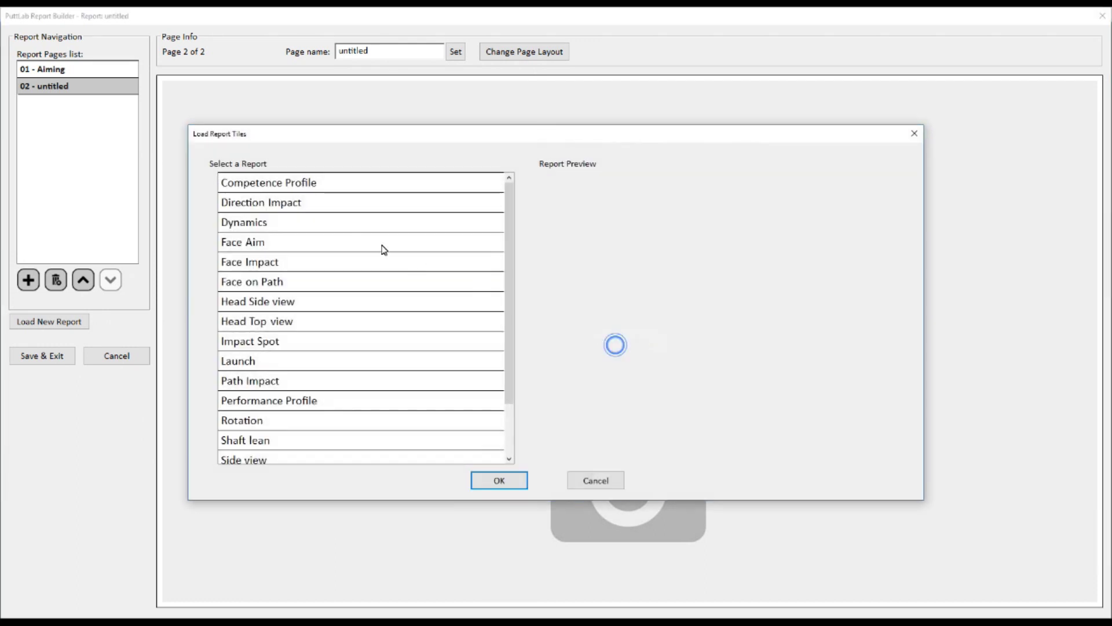
{"action": "double_click", "coordinate": [345, 231]}
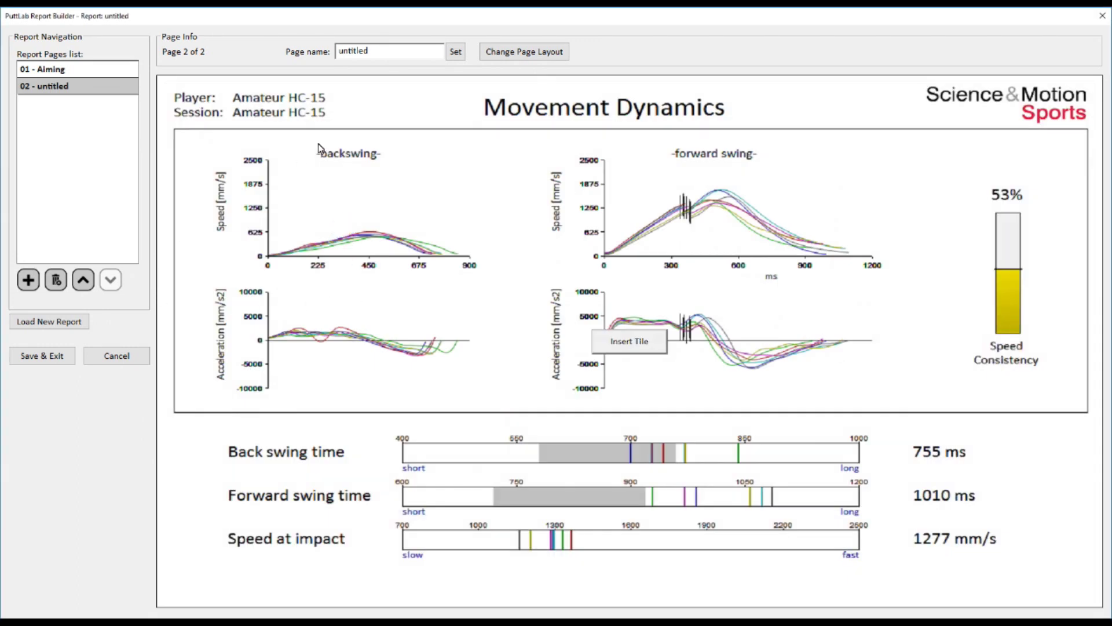
{"action": "left_click", "coordinate": [456, 51]}
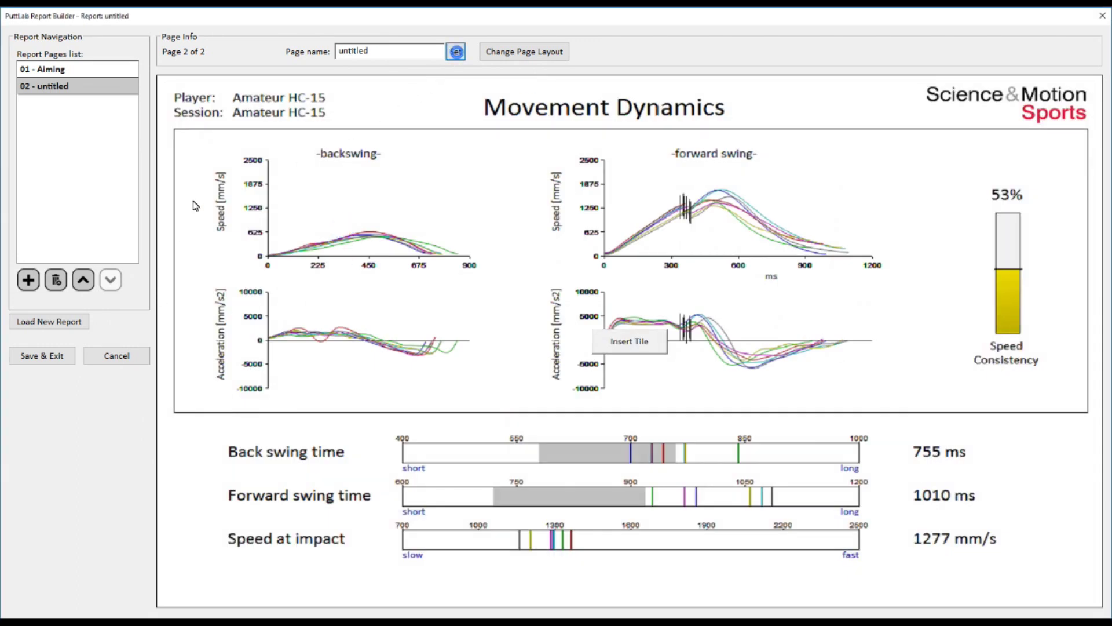
{"action": "left_click", "coordinate": [84, 279]}
{"action": "left_click", "coordinate": [110, 279]}
{"action": "left_click", "coordinate": [56, 280]}
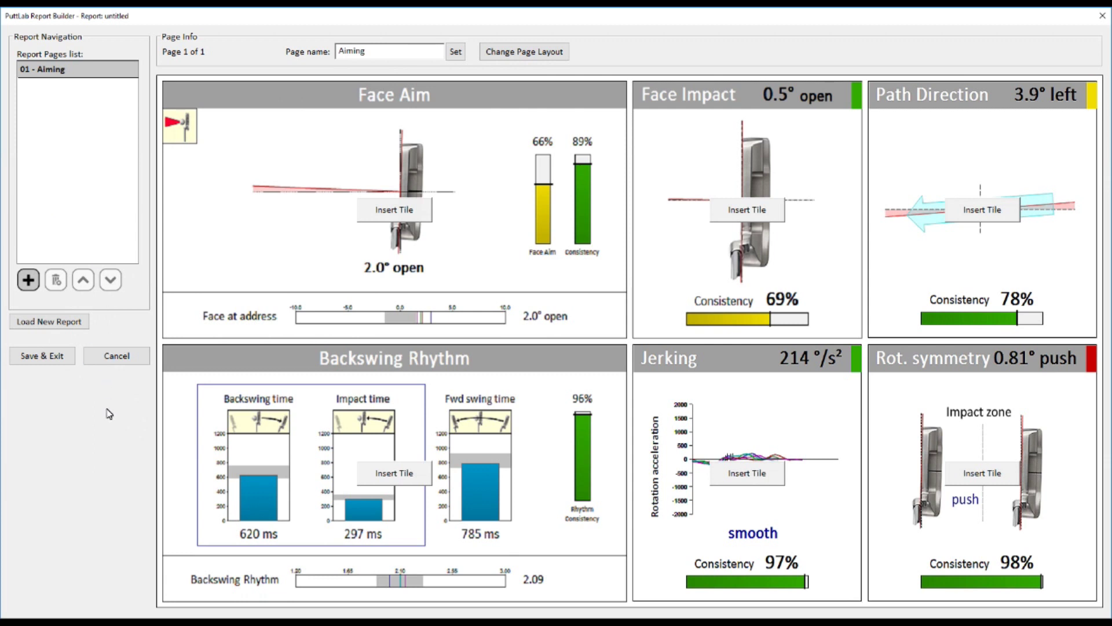
Save the report as 'The Mike' and show the Reports list containing it
{"action": "left_click", "coordinate": [55, 363]}
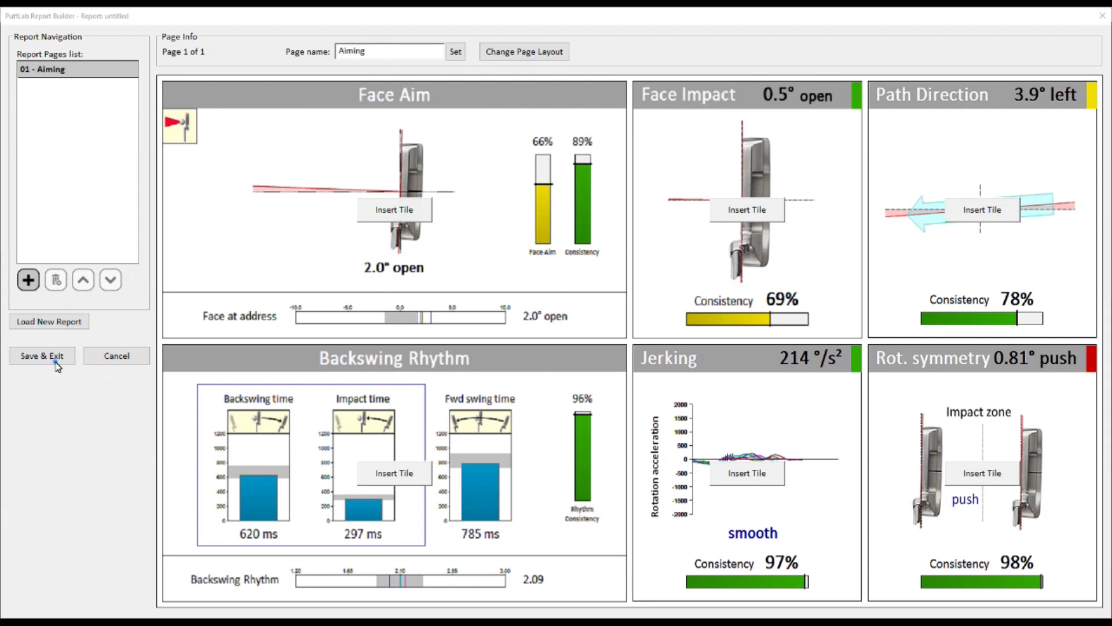
{"action": "type", "text": "T"}
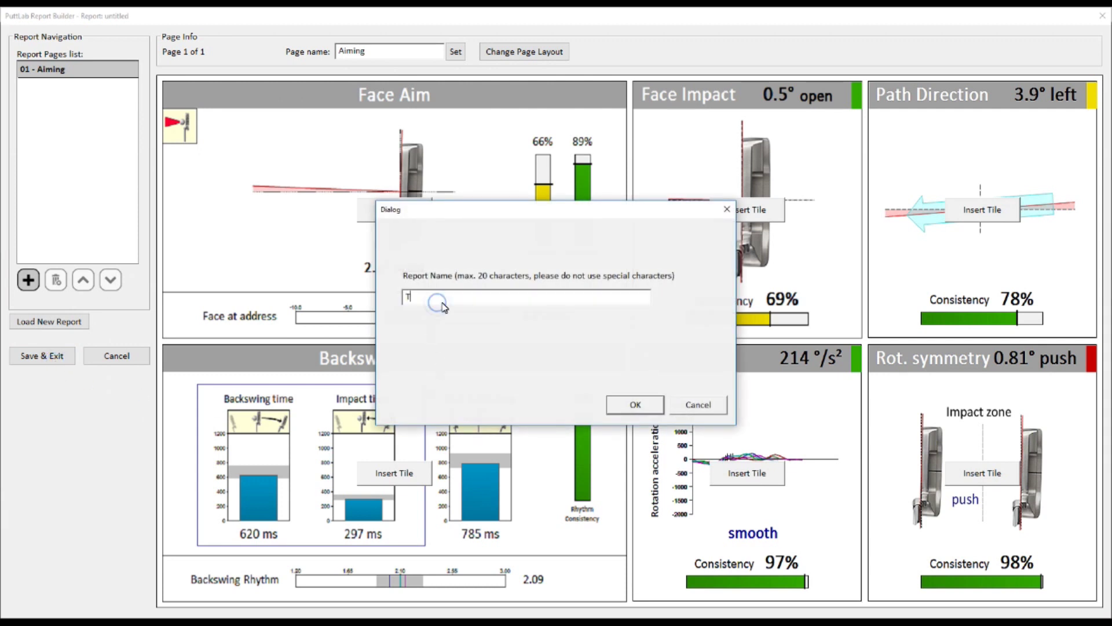
{"action": "type", "text": "he Mike"}
{"action": "left_click", "coordinate": [635, 404]}
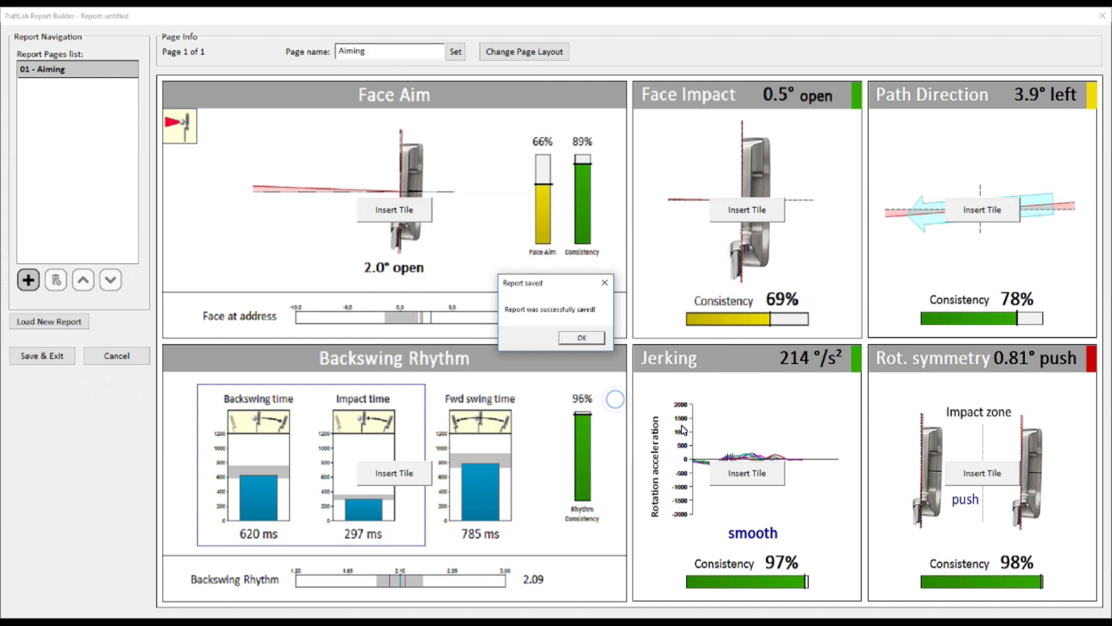
{"action": "left_click", "coordinate": [582, 345]}
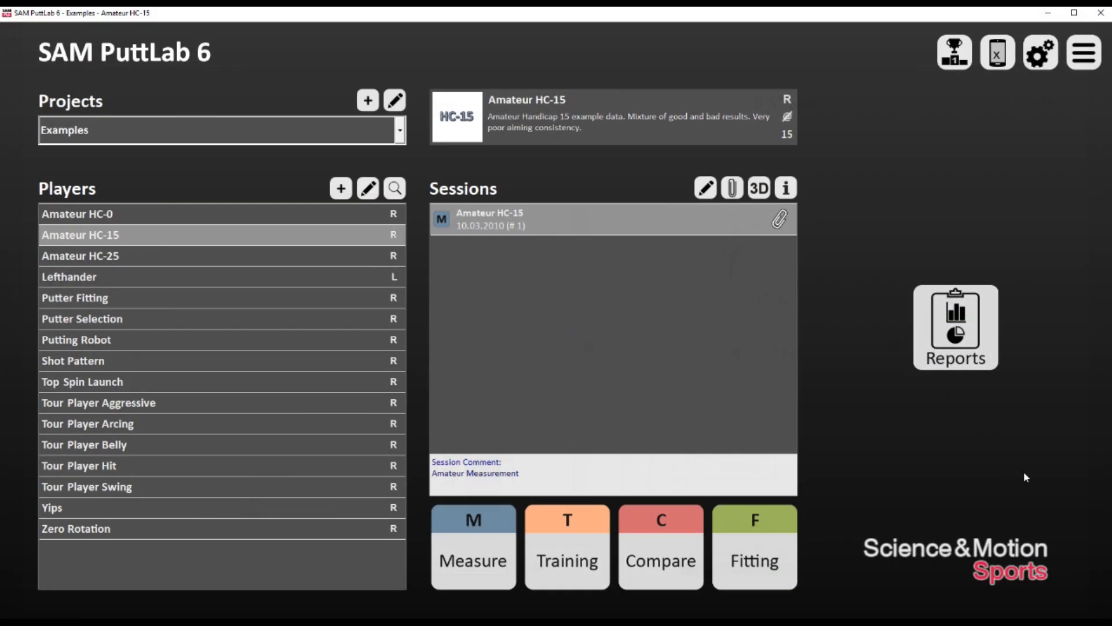
{"action": "left_click", "coordinate": [978, 345]}
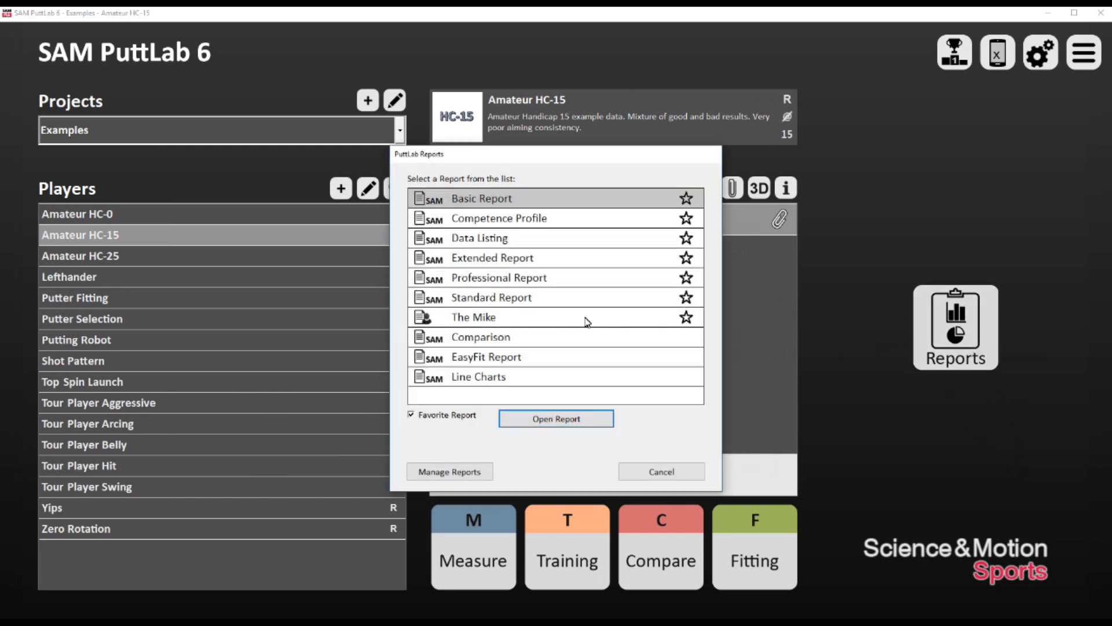